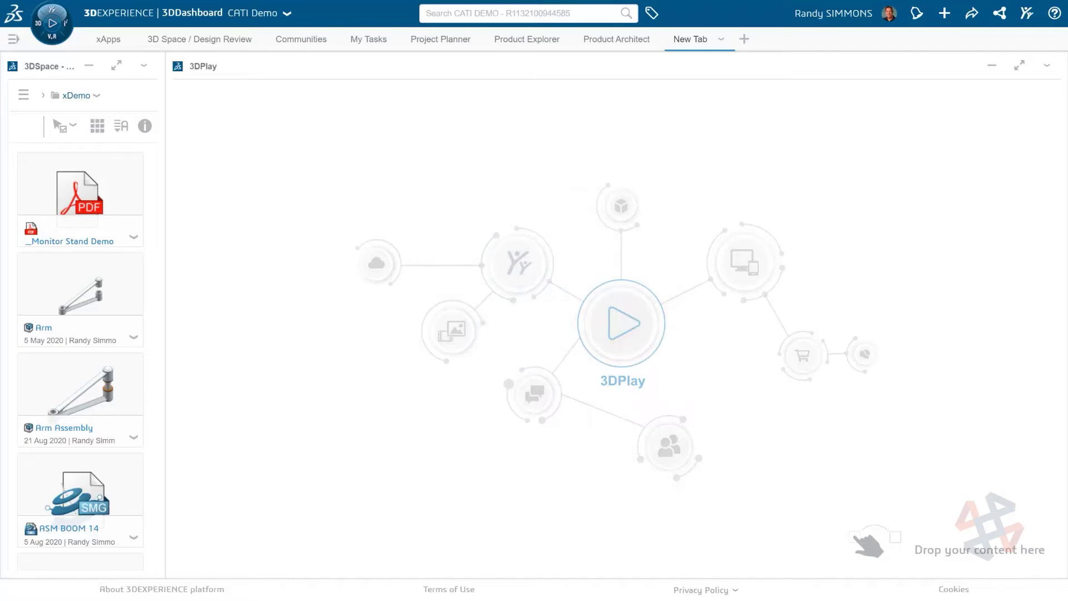
Step: Launch 3DPlay from the compass and load the Arm part from the xDemo list into it
left_click(44, 33)
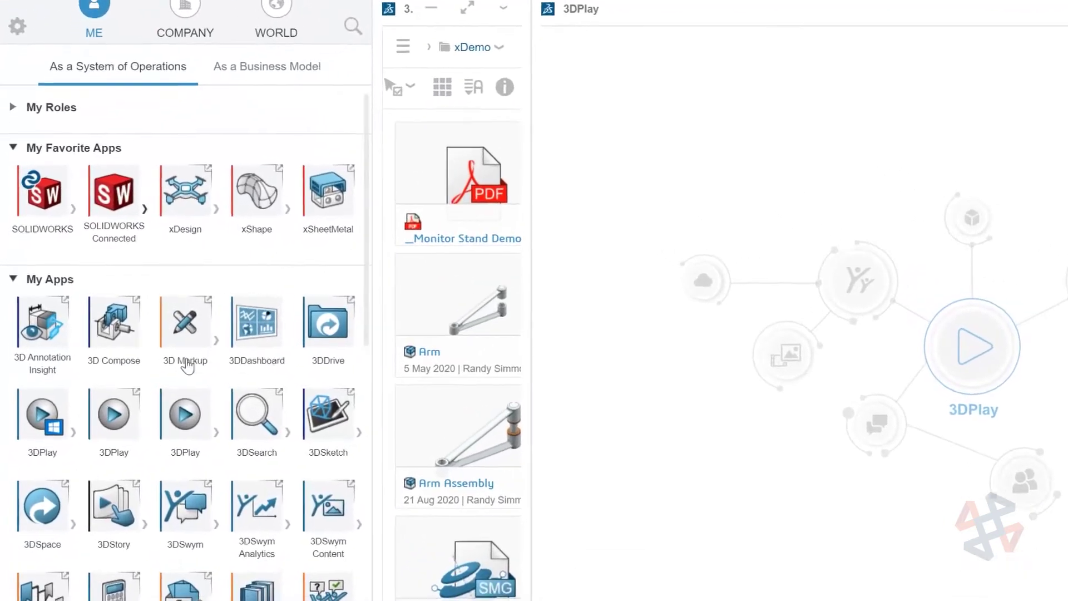
left_click(201, 432)
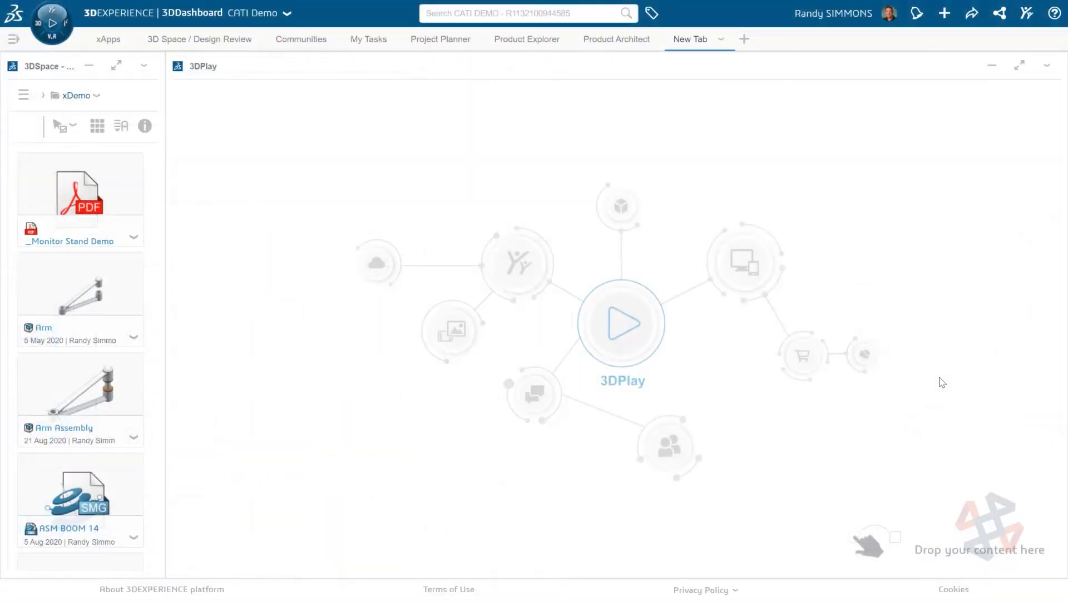
left_click_drag(83, 289, 757, 428)
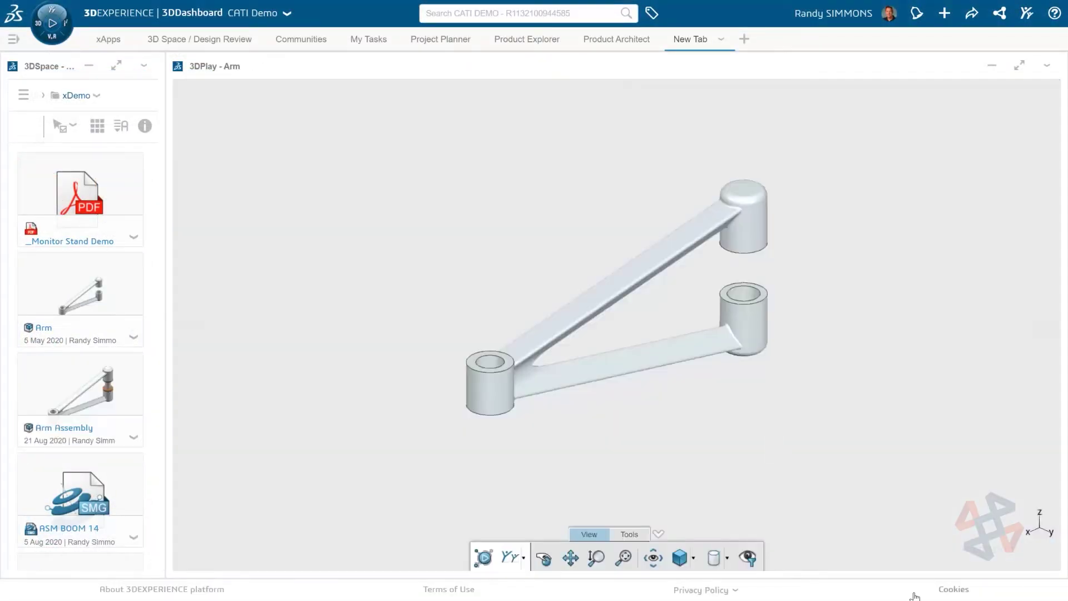
Step: Preview the README and BOM-find-numbers documents in 3DPlay
left_click_drag(81, 192, 598, 314)
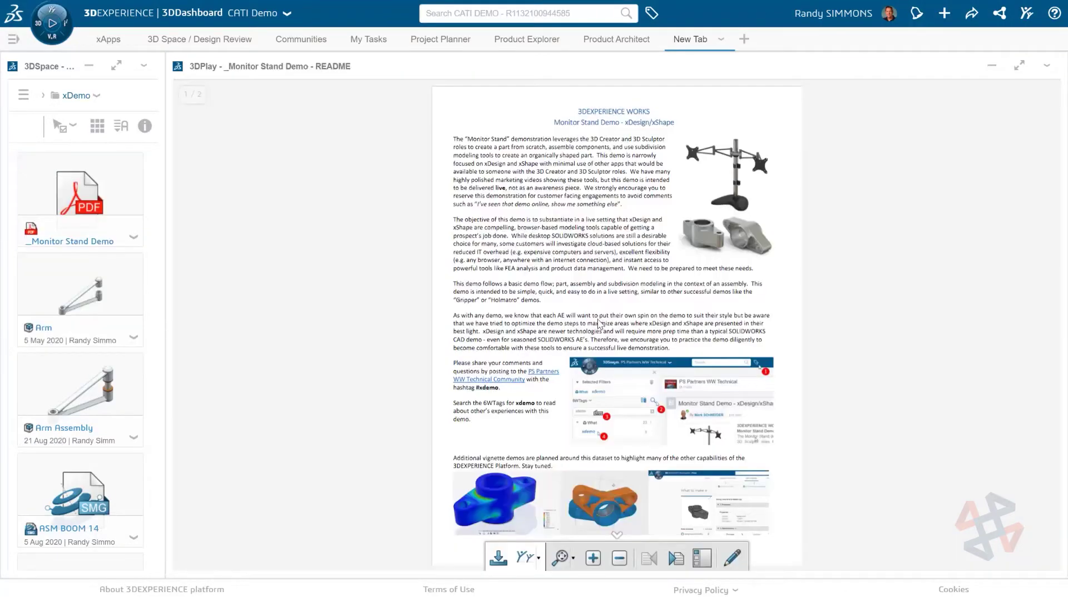
scroll(599, 327, "down", 5)
scroll(599, 327, "down", 1)
scroll(126, 410, "down", 6)
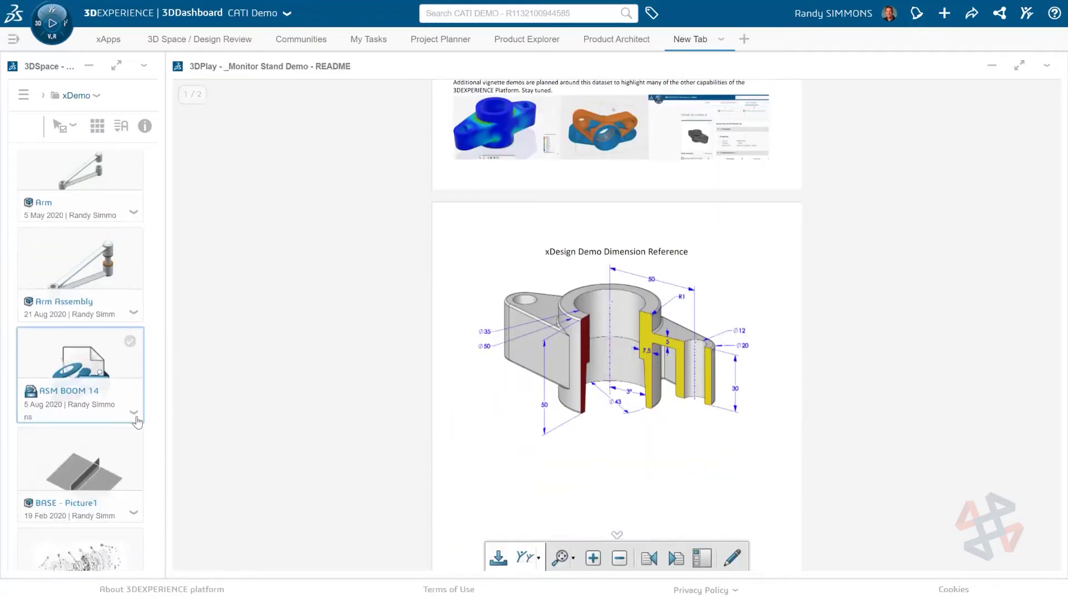
mouse_move(82, 341)
left_mouse_down()
mouse_move(624, 333)
mouse_move(618, 328)
left_mouse_up()
scroll(133, 389, "down", 6)
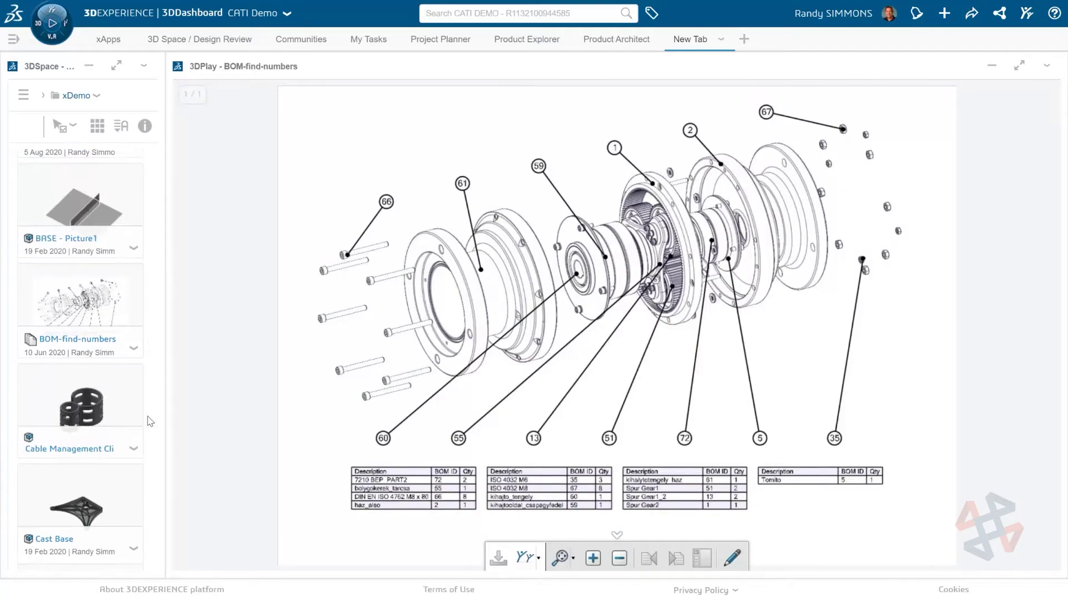
scroll(137, 396, "down", 3)
Step: Preview the KNUCKLE and LOWER PLATE - D2 drawings, then load the seascooter renderings
left_click_drag(83, 356, 191, 353)
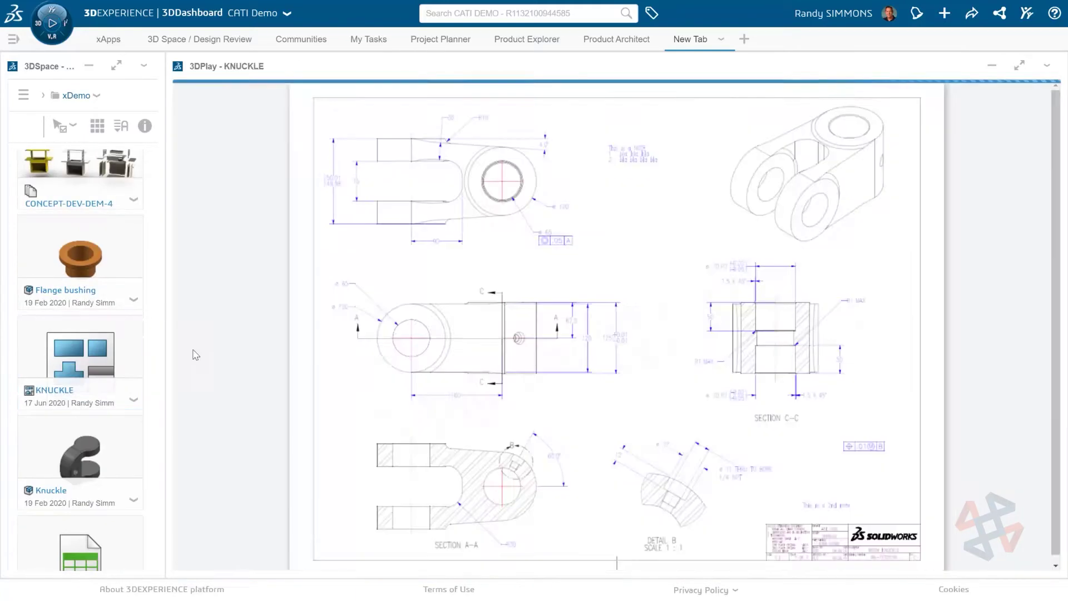
scroll(156, 382, "down", 3)
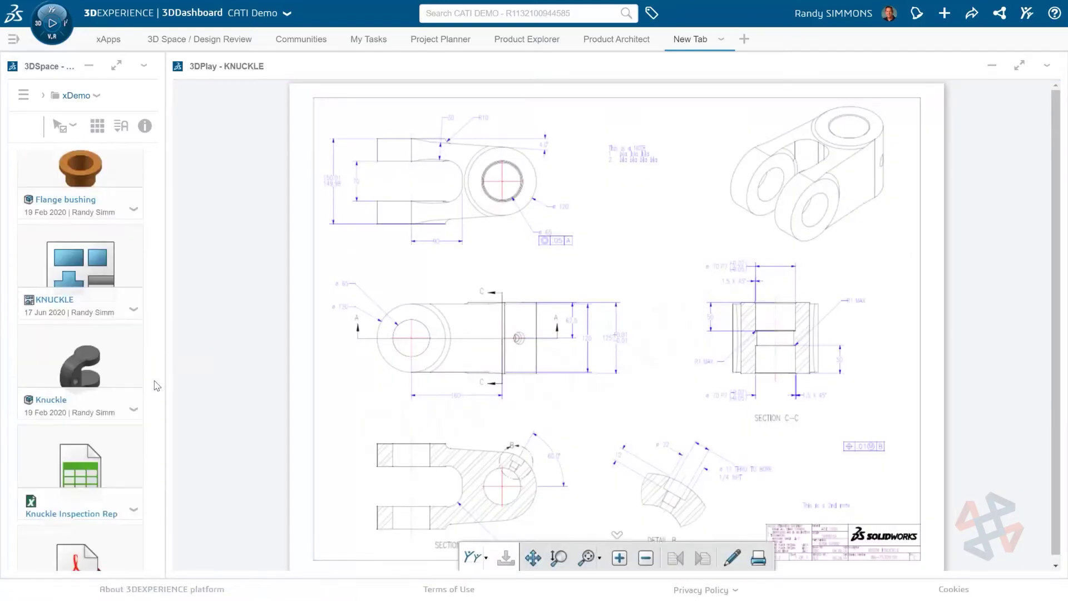
left_click_drag(119, 353, 222, 356)
scroll(477, 405, "down", 8)
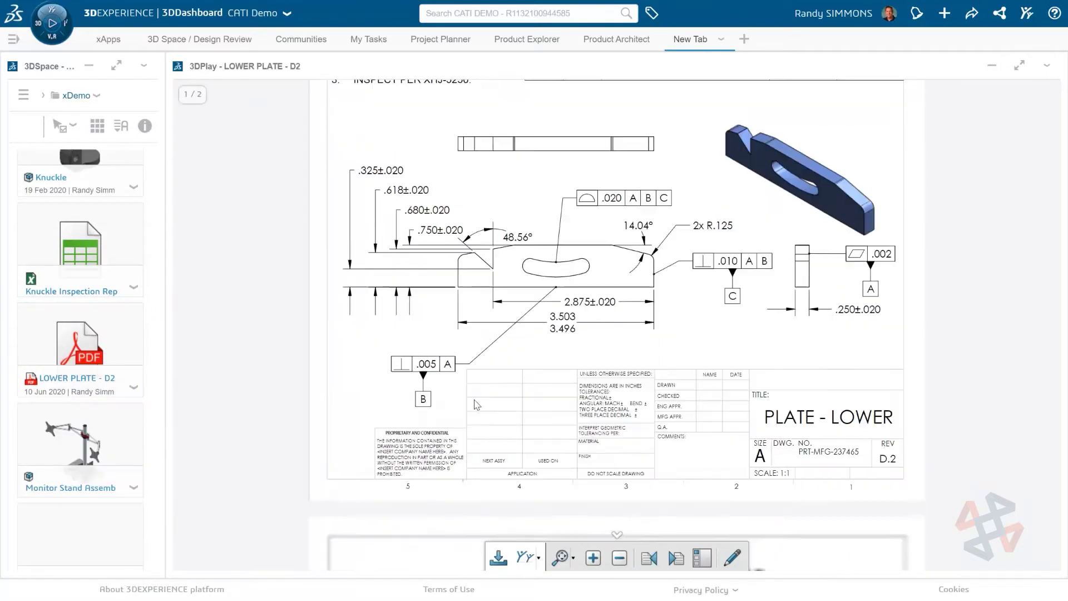
scroll(151, 421, "down", 1)
scroll(151, 421, "down", 15)
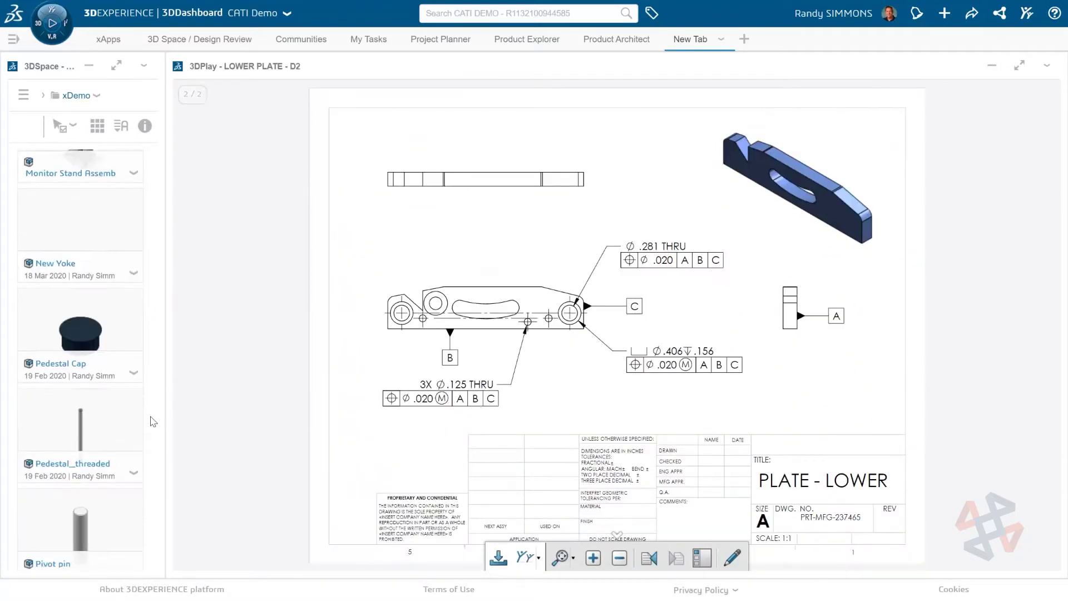
left_click_drag(129, 465, 367, 325)
scroll(148, 441, "up", 5)
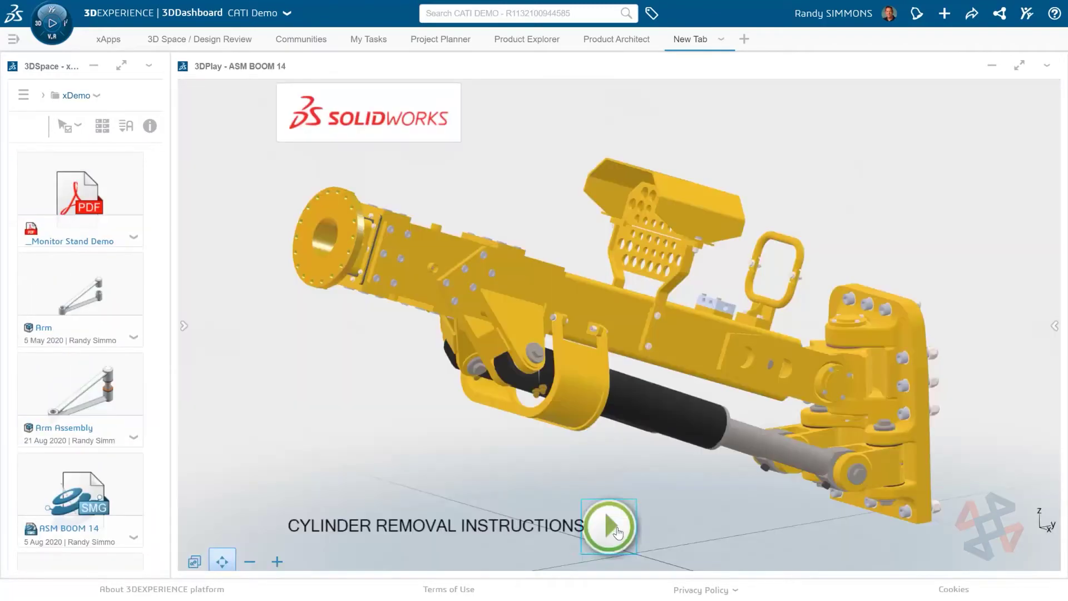
Step: Step the ASM BOOM 14 instructions through retract, rotate and expander-pin removal to Remove Cylinder
left_click(612, 527)
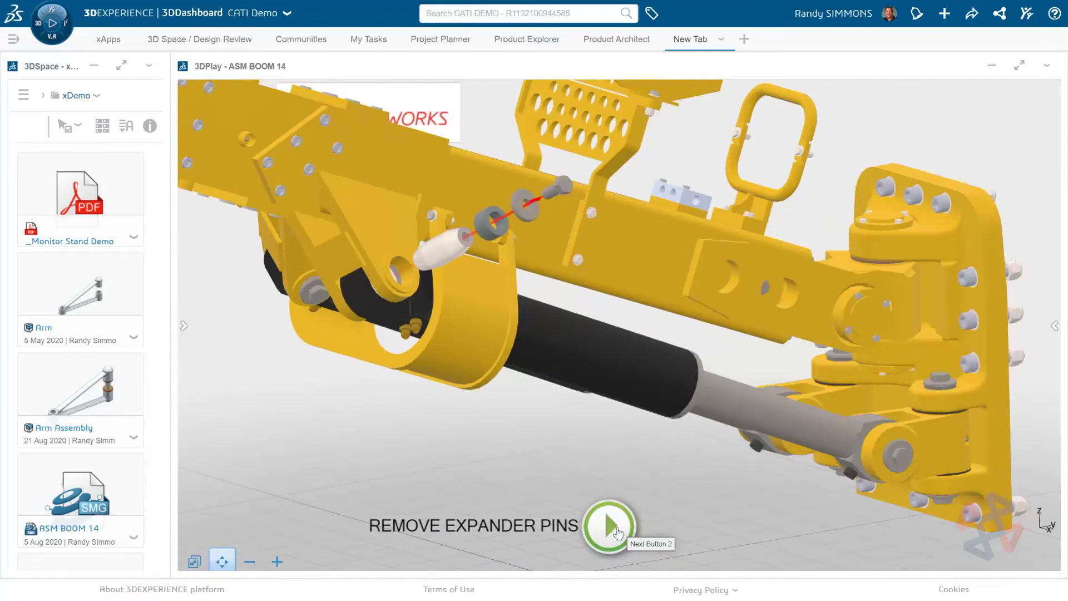
left_click(617, 532)
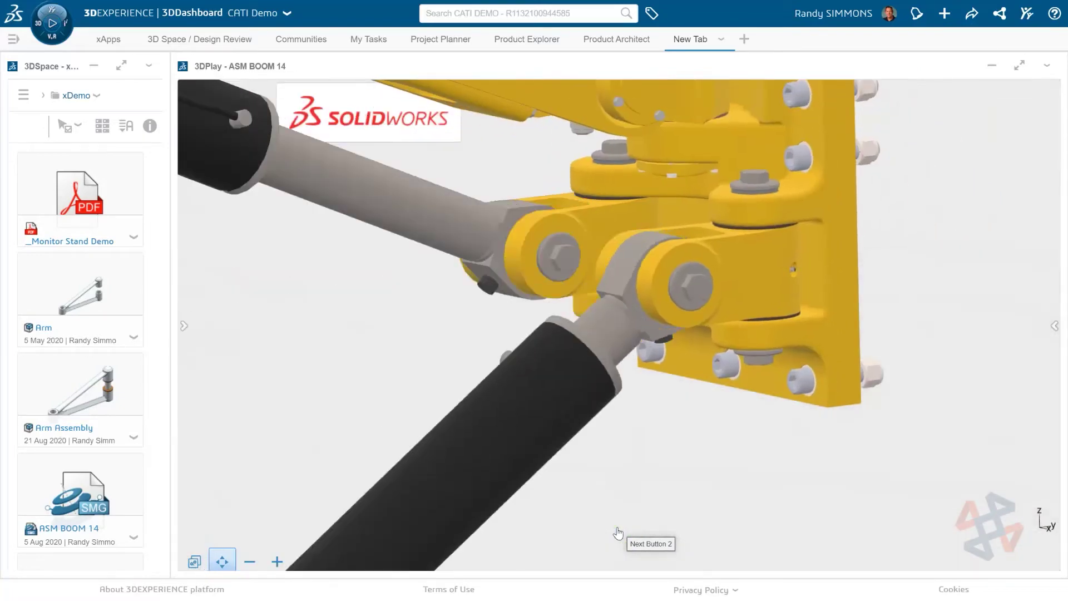
left_click(617, 532)
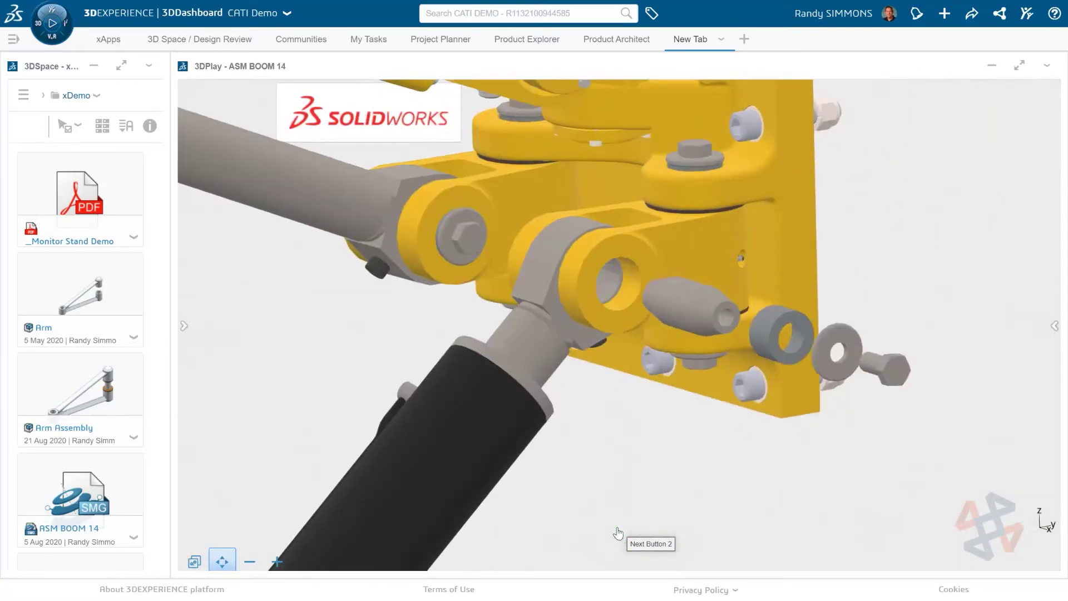
left_click(618, 531)
left_click(618, 532)
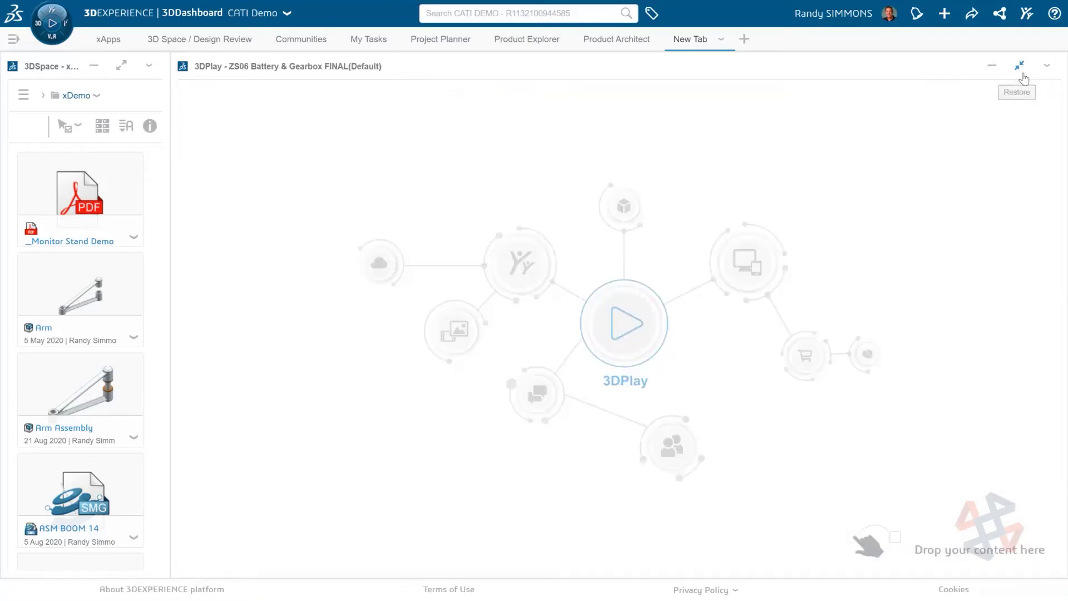
Step: Maximize 3DPlay, orbit the gearbox to bring the battery end forward, and explode the assembly
left_click(1018, 65)
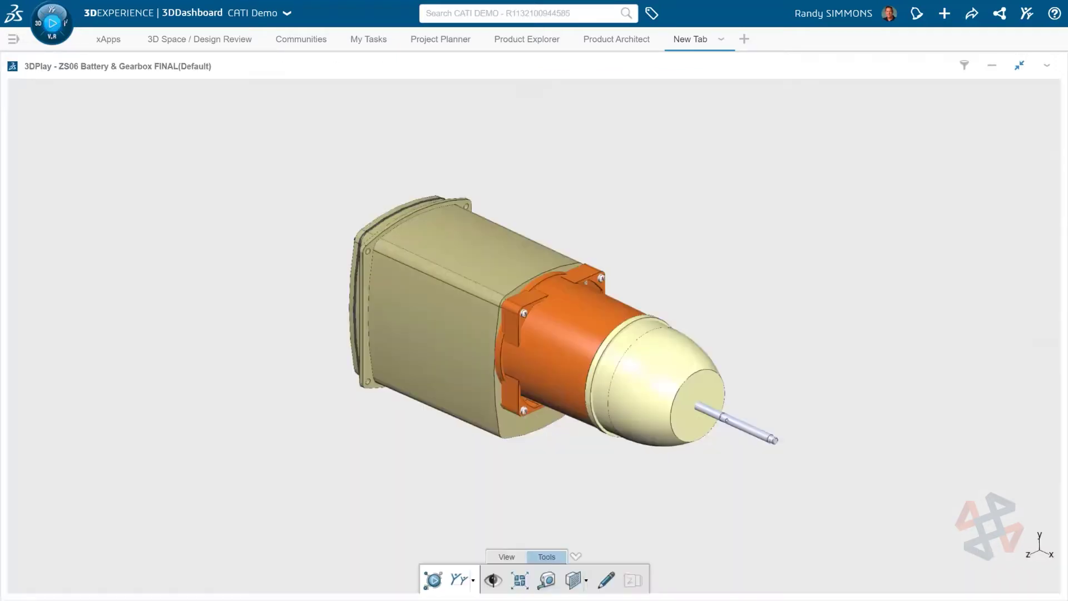
left_click_drag(401, 344, 717, 306)
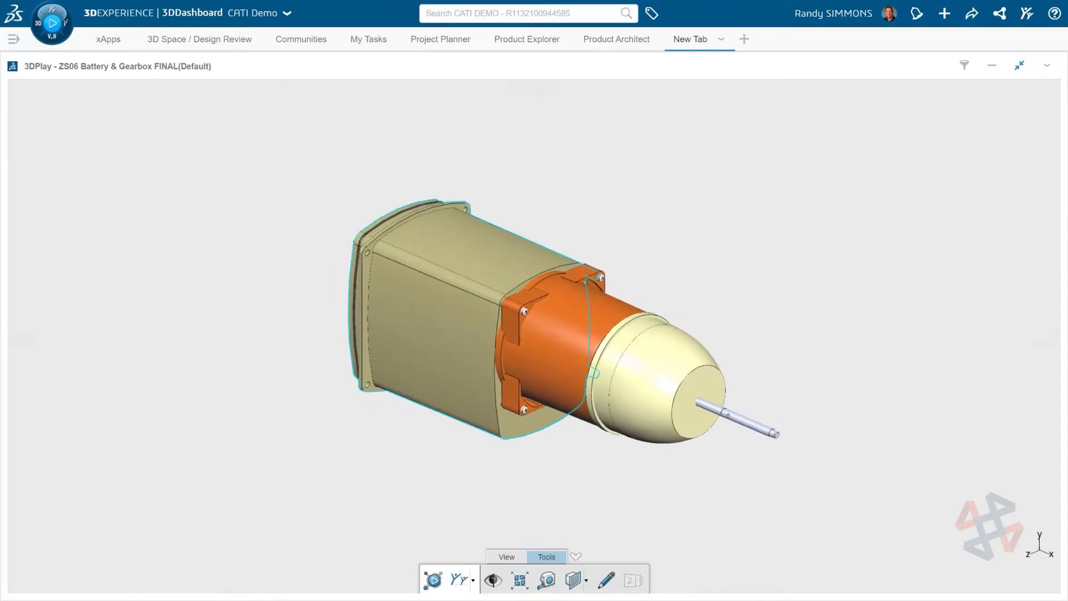
left_click(519, 580)
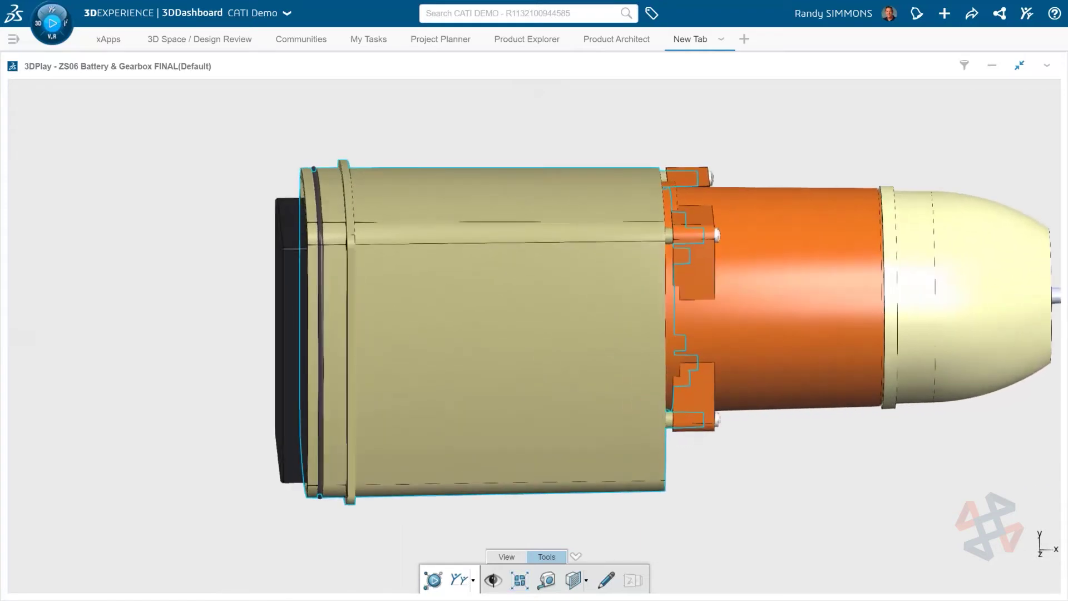
Step: Measure the battery housing edge to edge (131.602mm), clear it, and fit the whole model
left_click(547, 580)
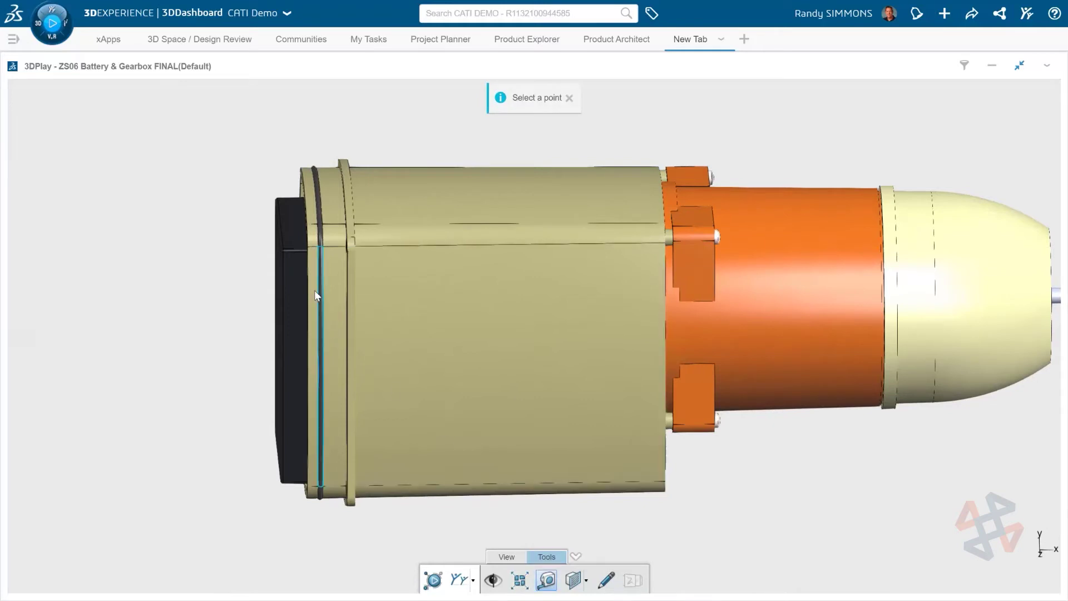
left_click(323, 246)
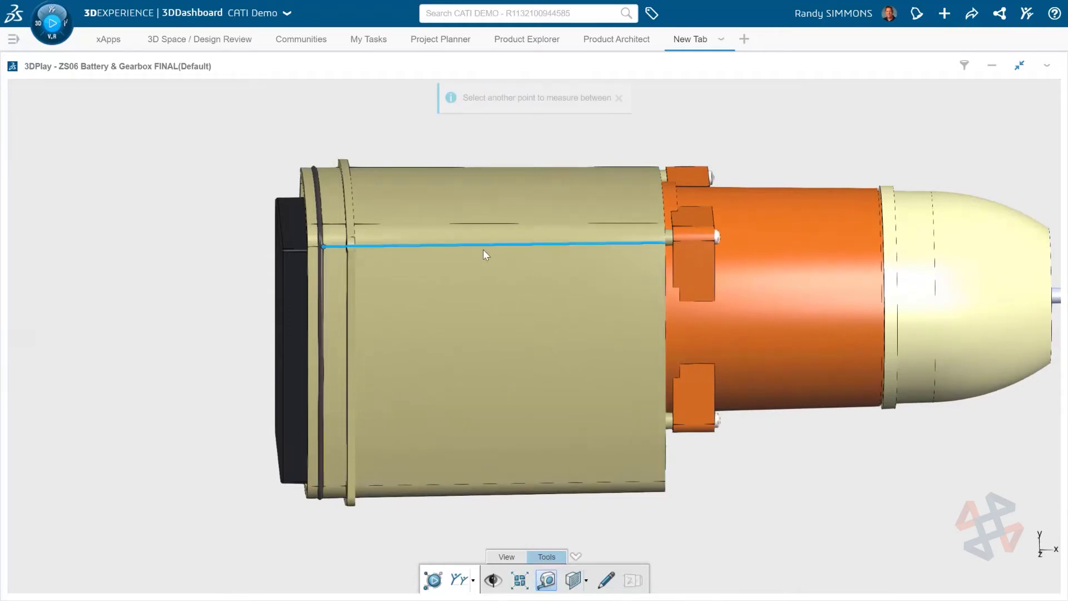
left_click(664, 243)
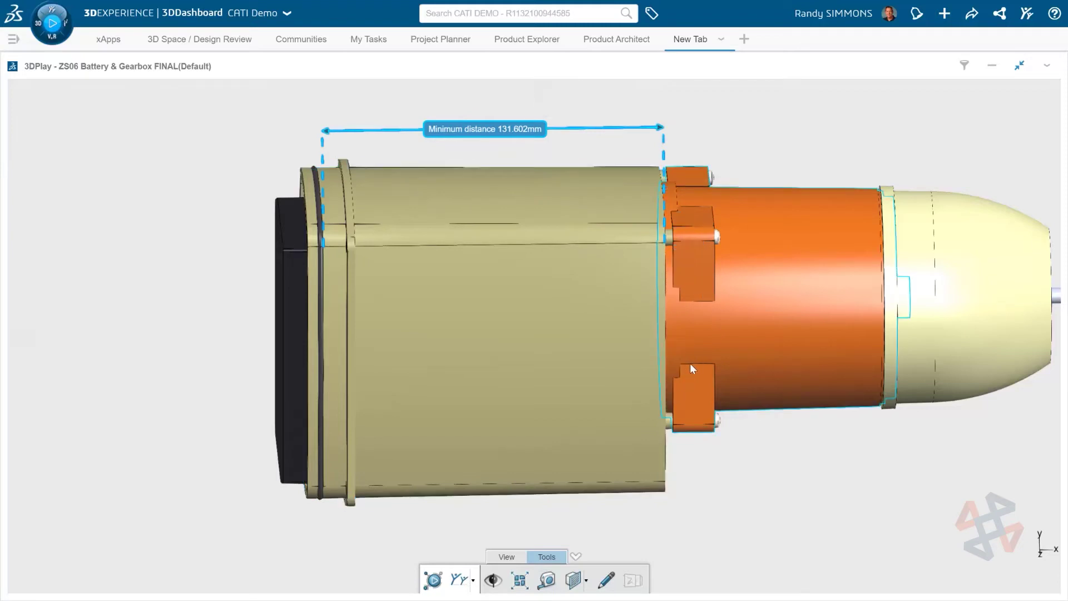
left_click(766, 556)
double_click(765, 556)
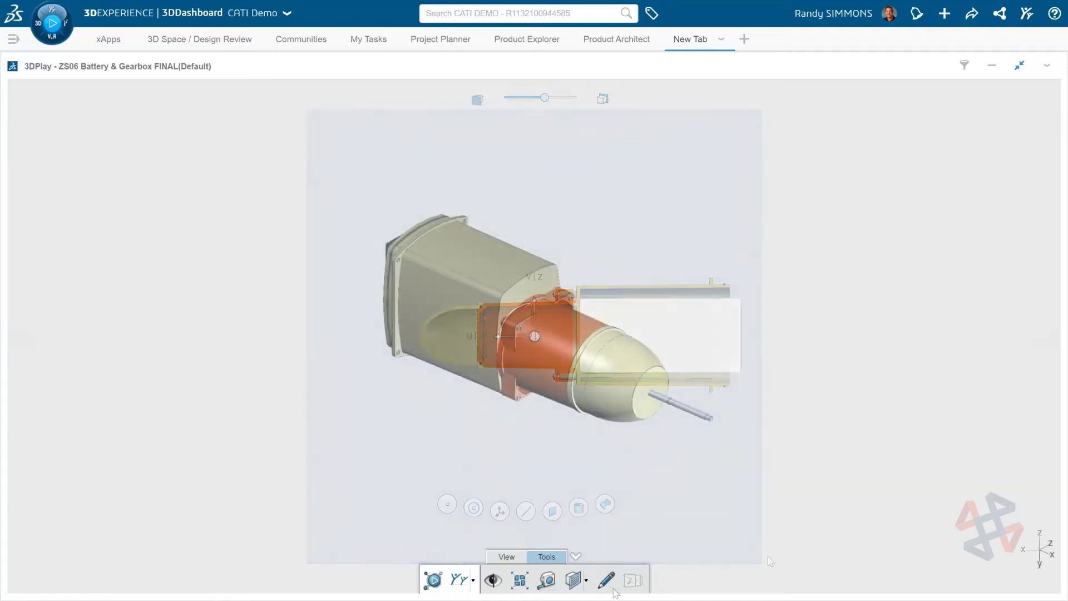
Step: Draw red markup: a WHAT SIZE? arrow, circled flange bolts, an X on the shaft, and a housing zigzag
left_click(607, 580)
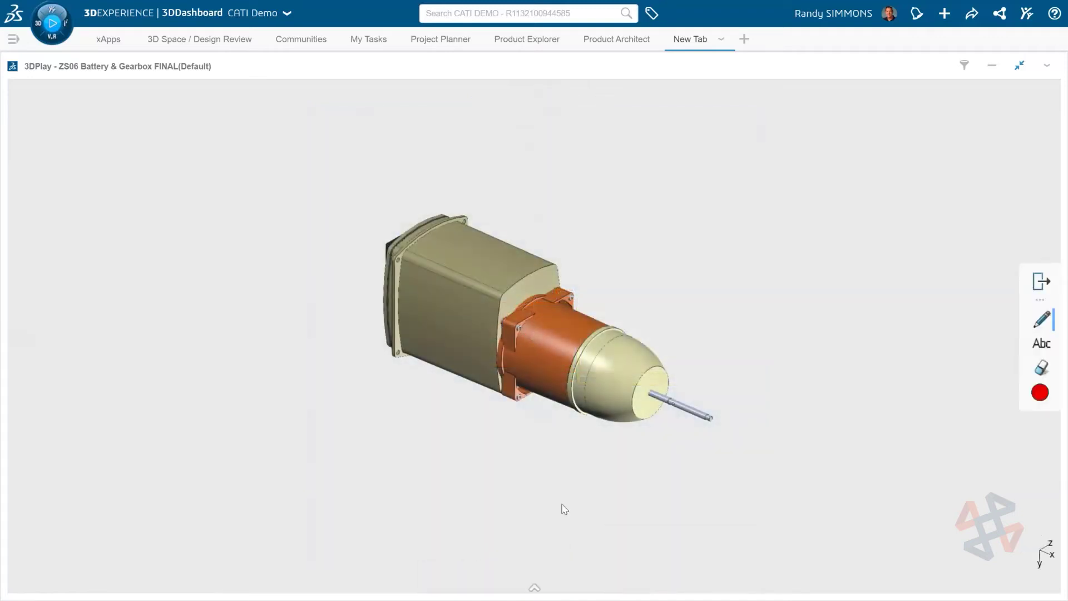
mouse_move(649, 229)
left_mouse_down()
mouse_move(688, 214)
mouse_move(763, 211)
mouse_move(723, 278)
mouse_move(792, 261)
mouse_move(827, 281)
mouse_move(834, 257)
mouse_move(578, 293)
mouse_move(602, 303)
left_mouse_up()
left_click_drag(515, 378, 518, 380)
left_click_drag(660, 376, 693, 431)
left_click_drag(714, 381, 654, 423)
left_click_drag(387, 245, 493, 295)
Step: Add a 1/4"-20 ?? text note under the model, enlarge it, and validate
left_click(1041, 343)
left_click_drag(818, 421, 519, 428)
left_click(506, 450)
type("1/4\"-20 ??")
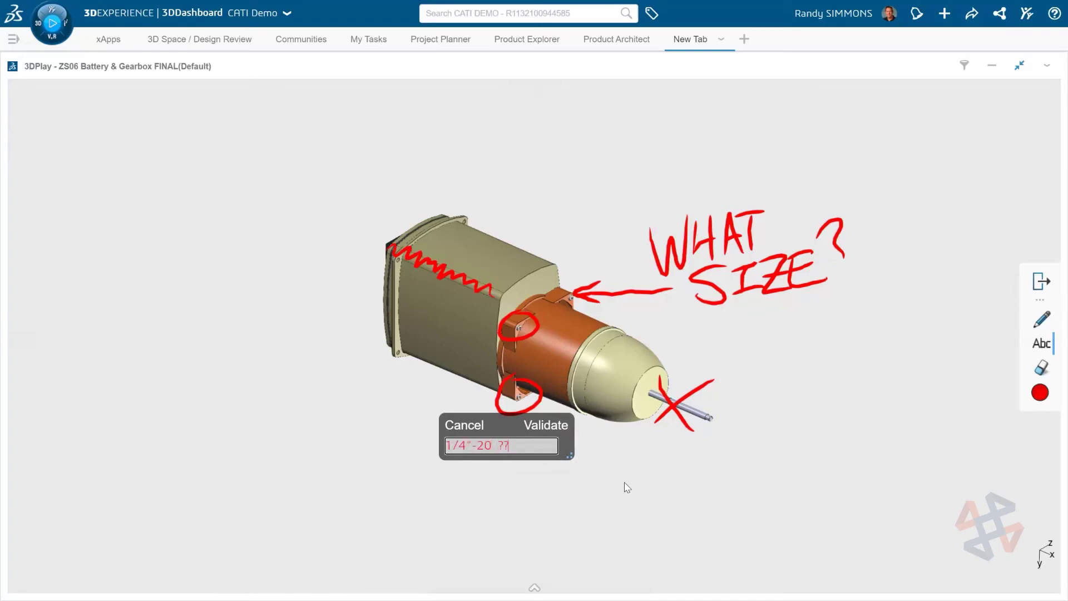
left_click_drag(569, 455, 612, 486)
left_click(591, 428)
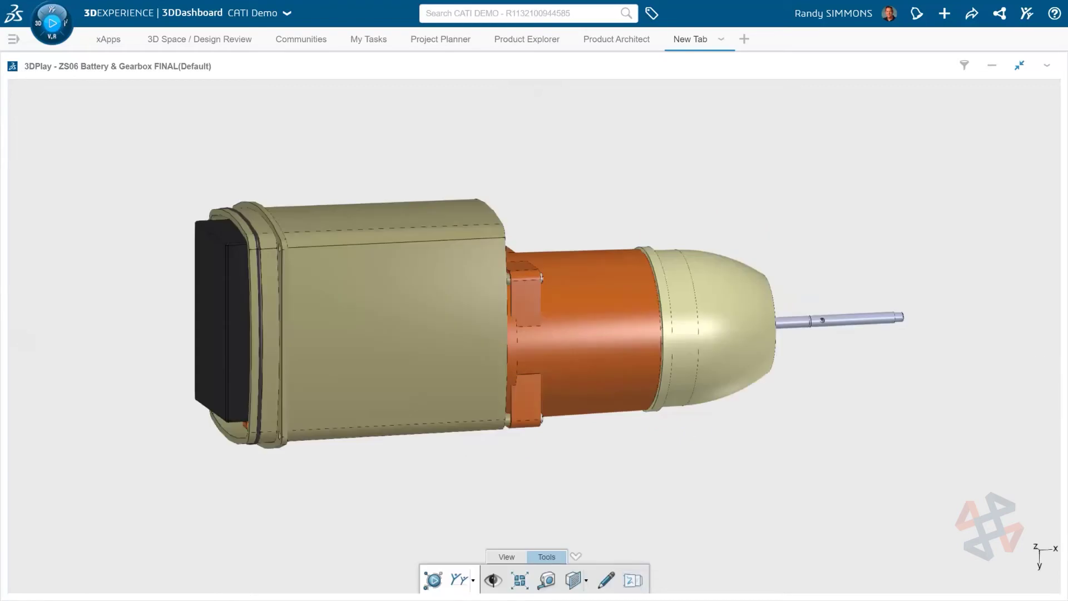
Step: Cycle through the saved annotated views with Annotation Tour back to the red WHAT SIZE? markup
left_click(633, 580)
left_click(1041, 336)
key("Right")
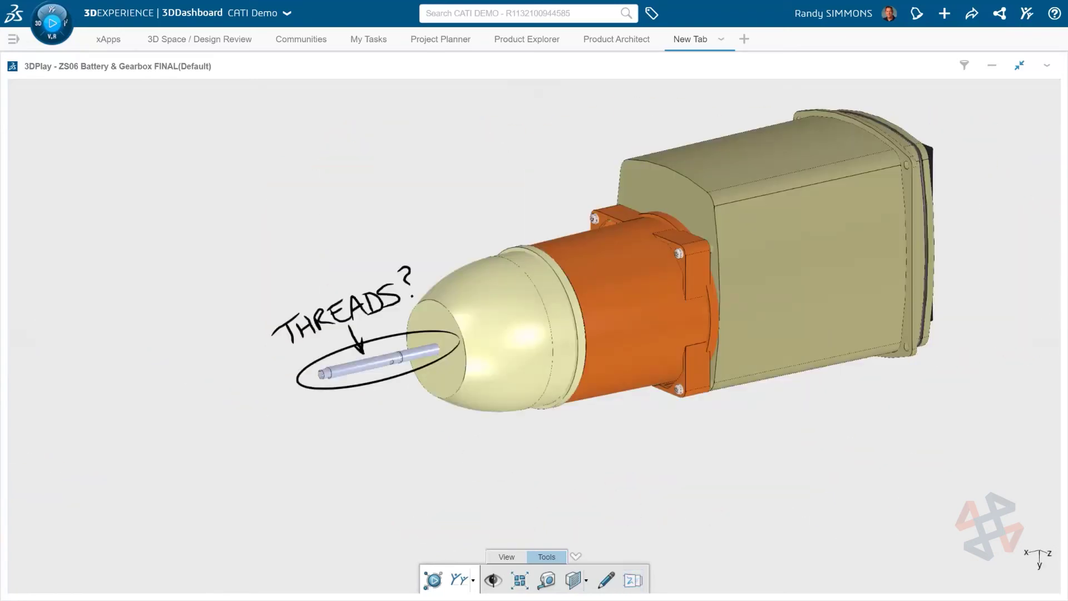
key("Right")
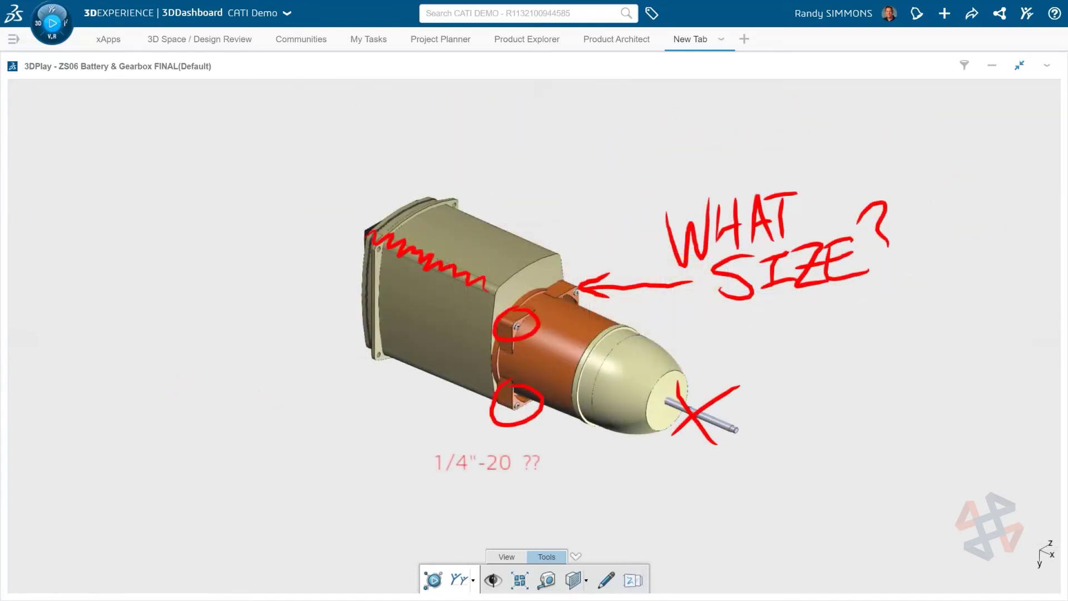
left_click(460, 580)
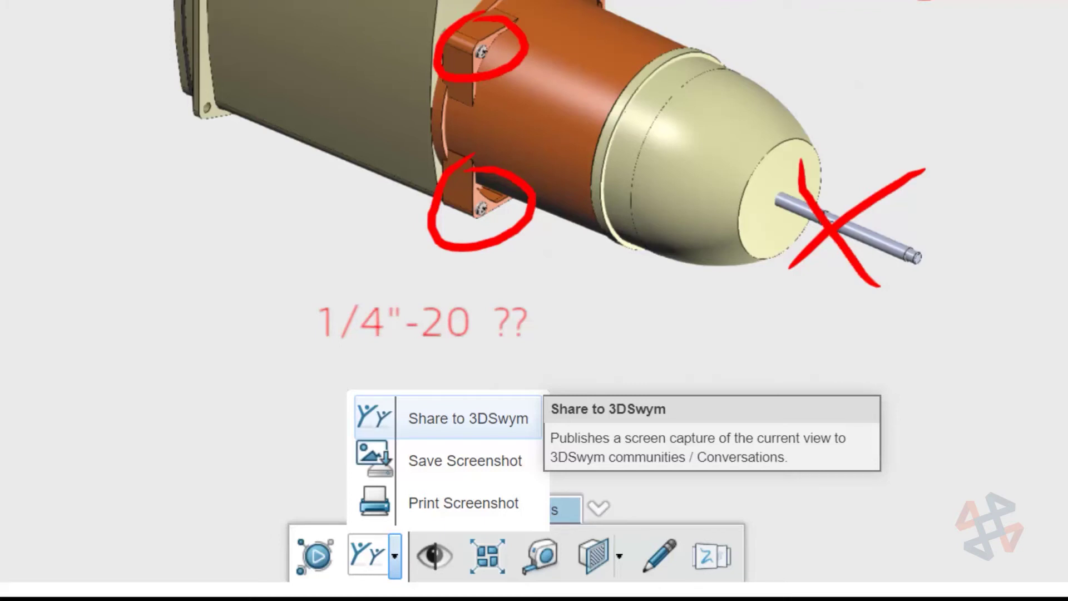
Step: Publish the marked-up view to 3DSwym as a hardware-size Question, then open the Sea Doo Dolphin Sea Scooter community
left_click(534, 264)
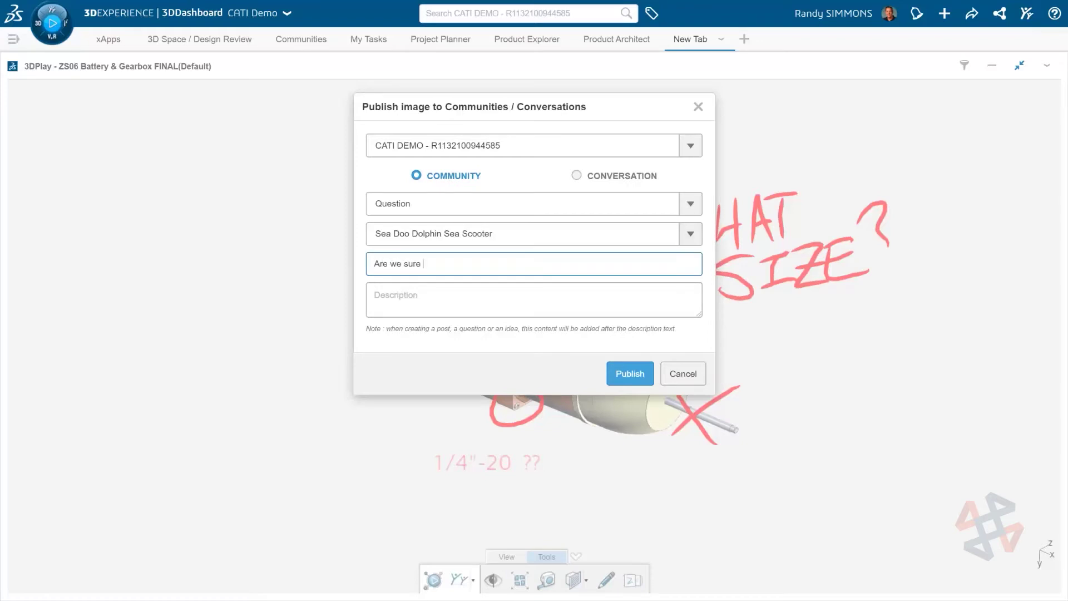
left_click(374, 295)
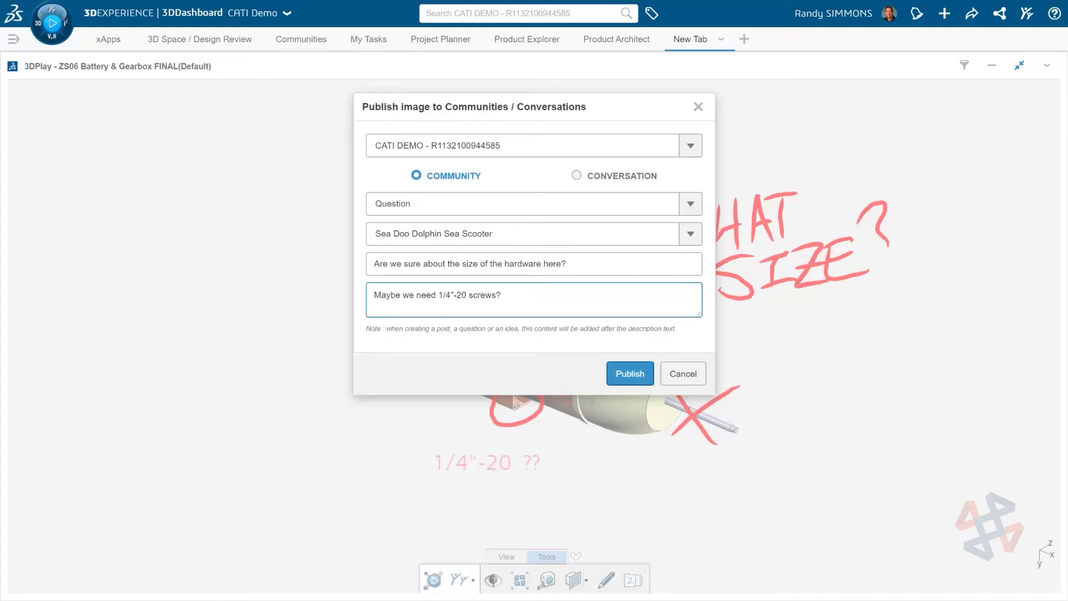
left_click(630, 374)
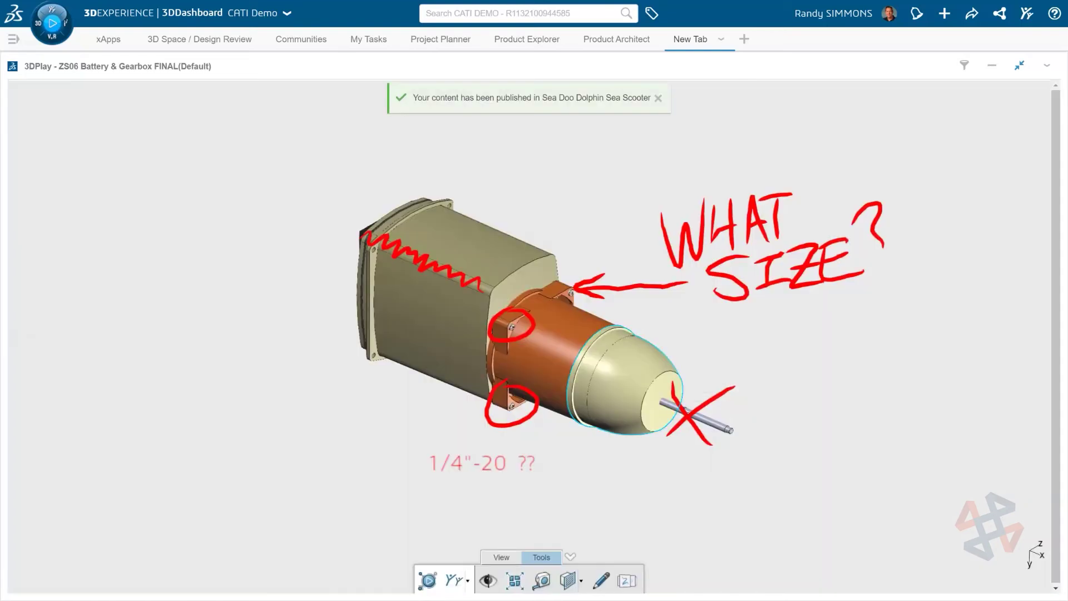
left_click(301, 39)
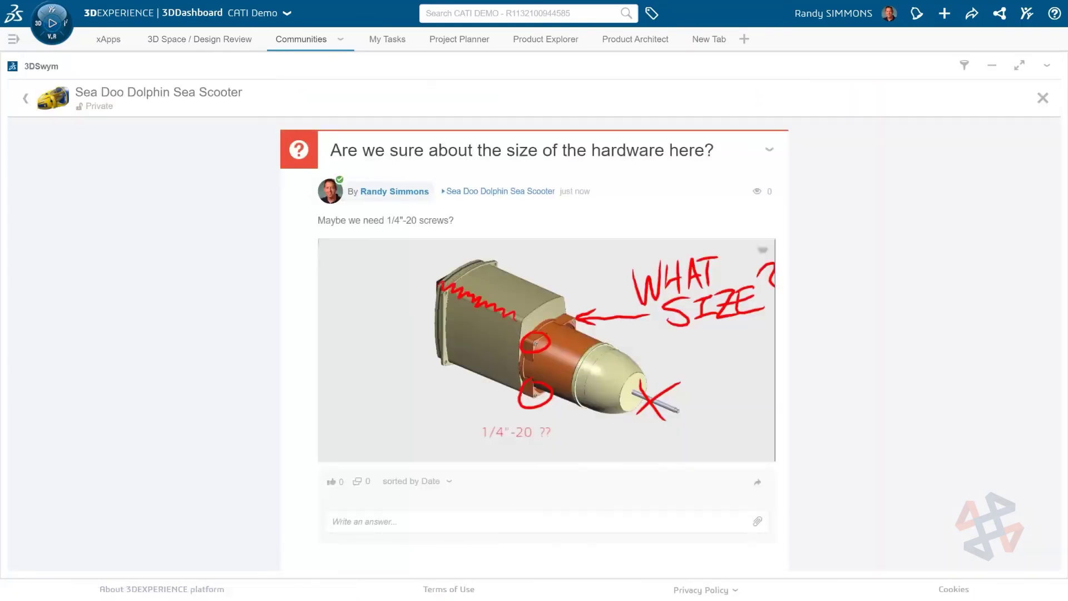
Step: Close the posted question and scroll through the Sea Doo Dolphin Sea Scooter community feed
left_click(1043, 98)
scroll(533, 356, "down", 7)
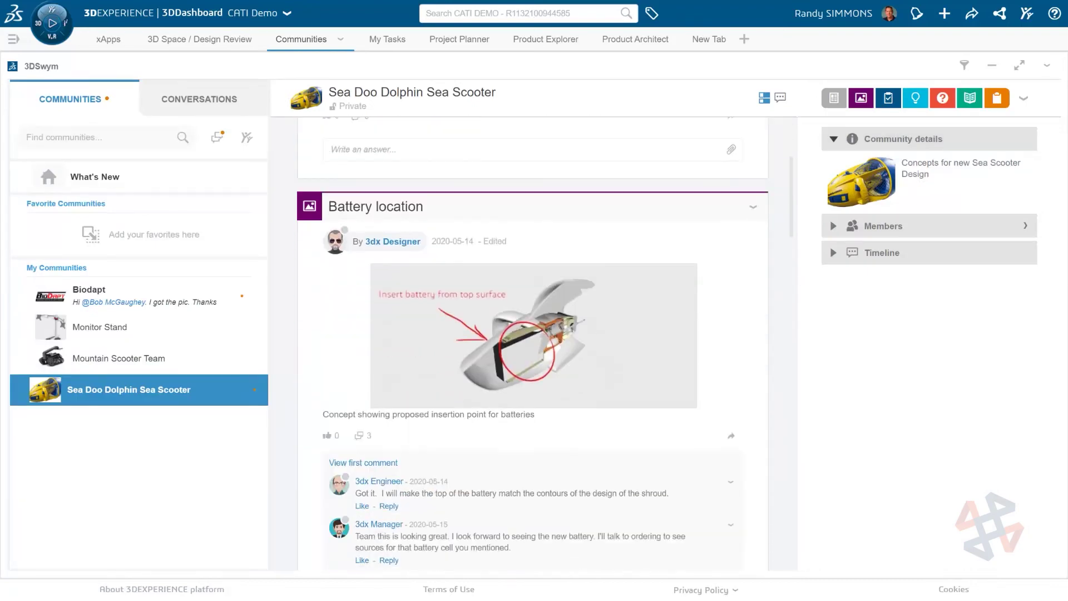
scroll(533, 343, "down", 20)
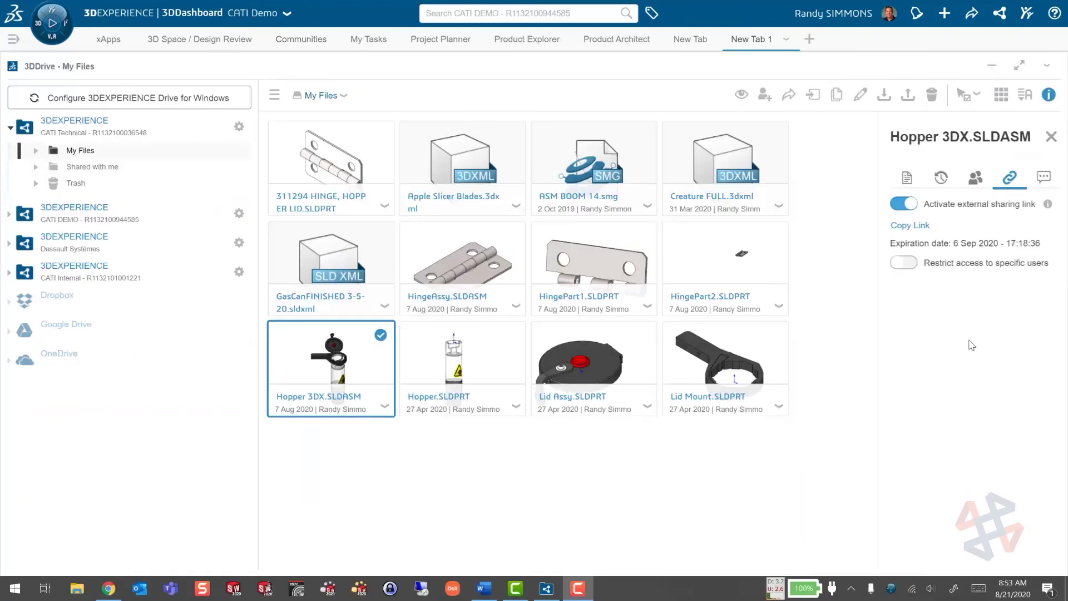
mouse_move(1047, 204)
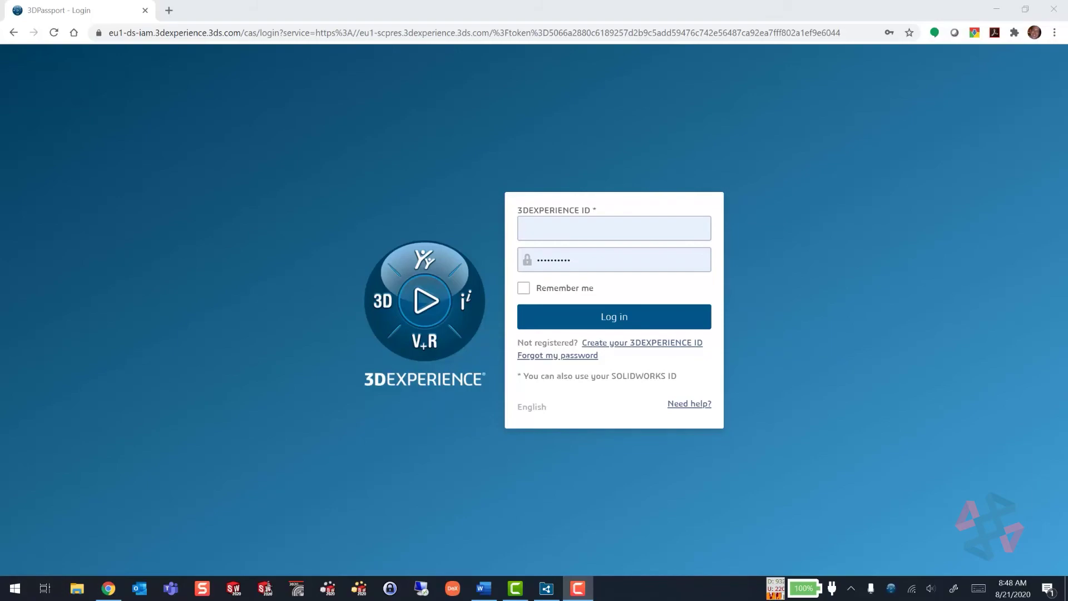
Step: Log in to view the shared Hopper 3DX.SLDASM in 3DDrive and bring up its screenshot sharing options
left_click(614, 317)
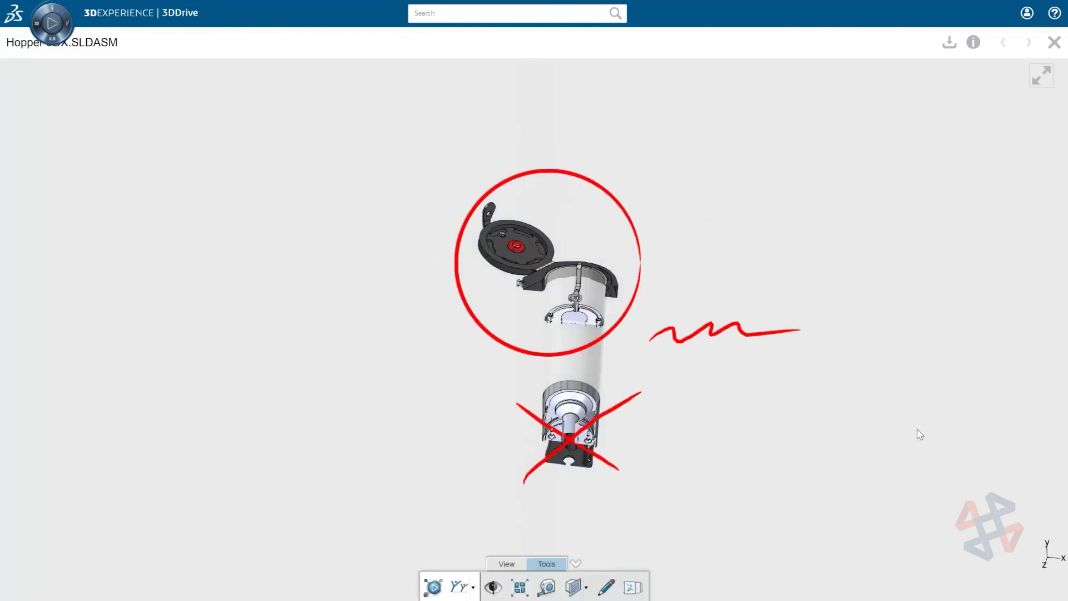
left_click(473, 587)
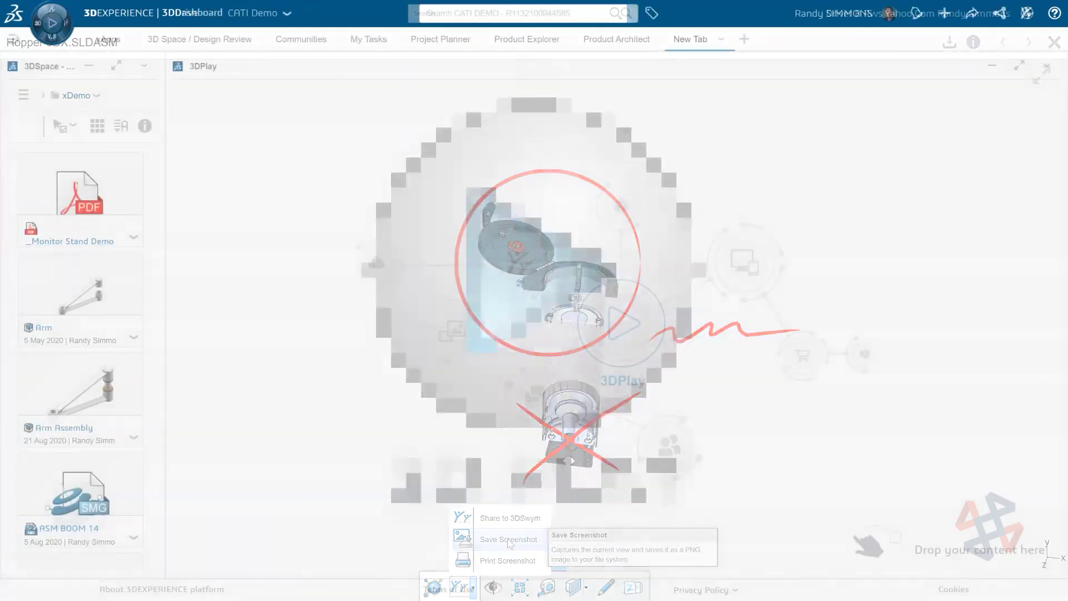